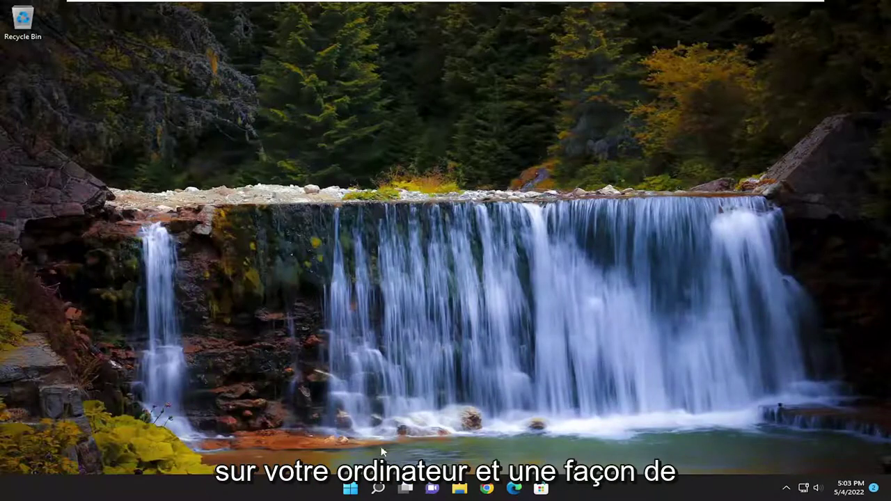
Search for 'computer management' and open Computer Management from the results.
{"action": "left_click", "coordinate": [378, 488]}
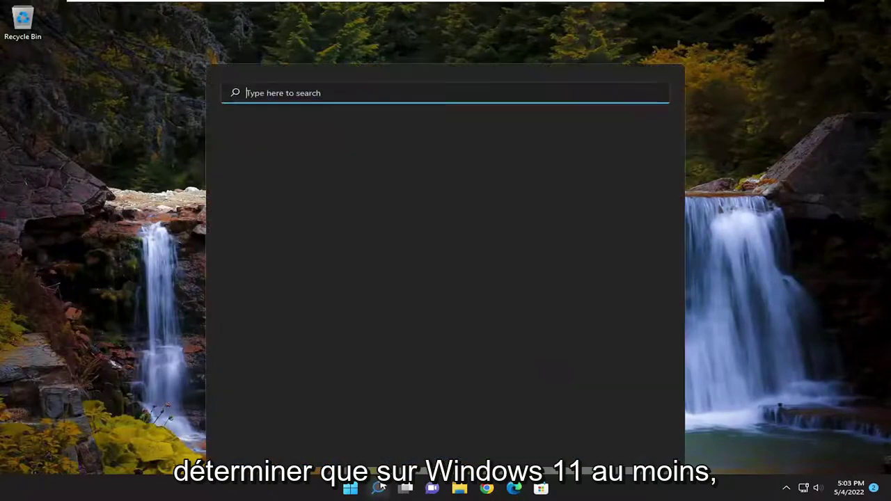
{"action": "double_click", "coordinate": [379, 487]}
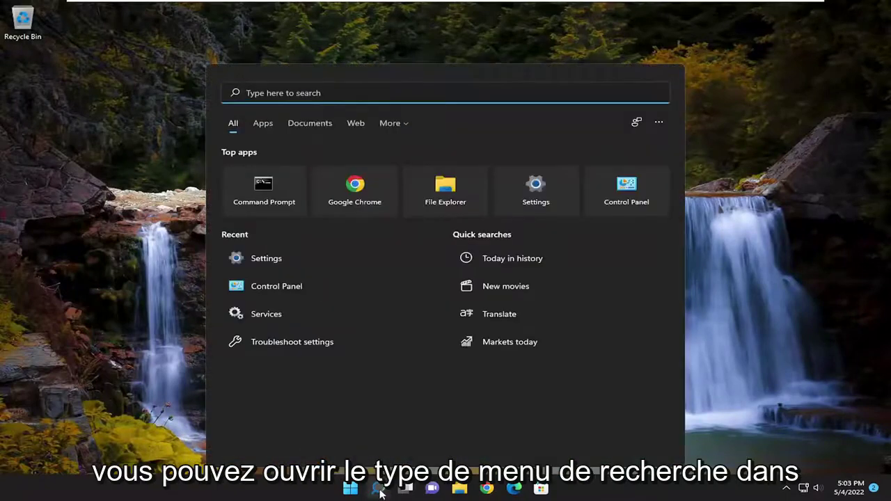
{"action": "type", "text": "computer mana"}
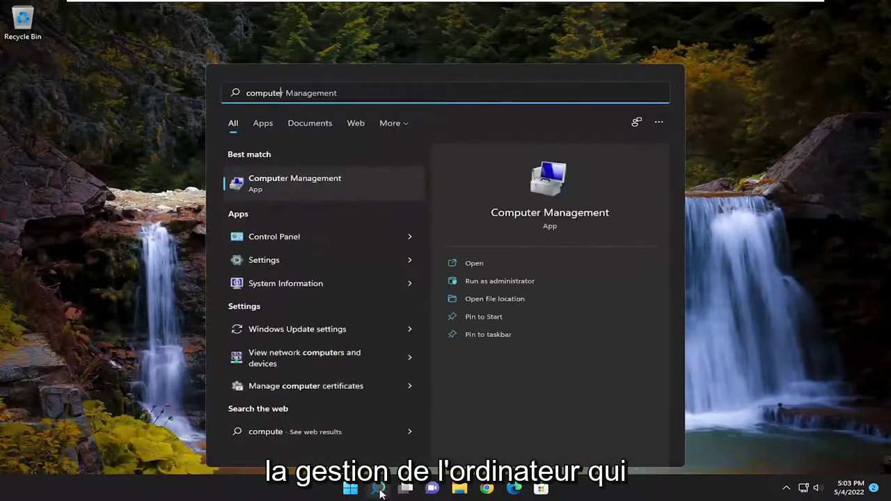
{"action": "left_click", "coordinate": [295, 185]}
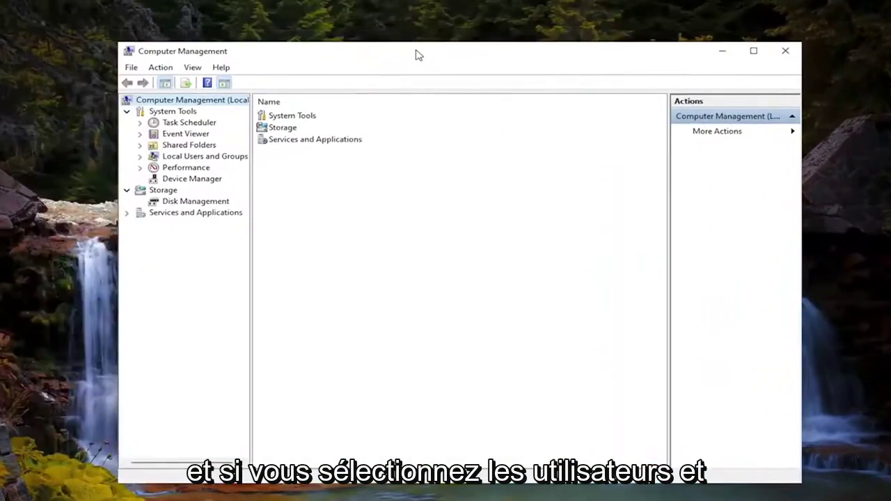
Open the current account's properties under Local Users and Groups > Users and view its Member Of groups.
{"action": "left_click", "coordinate": [164, 148]}
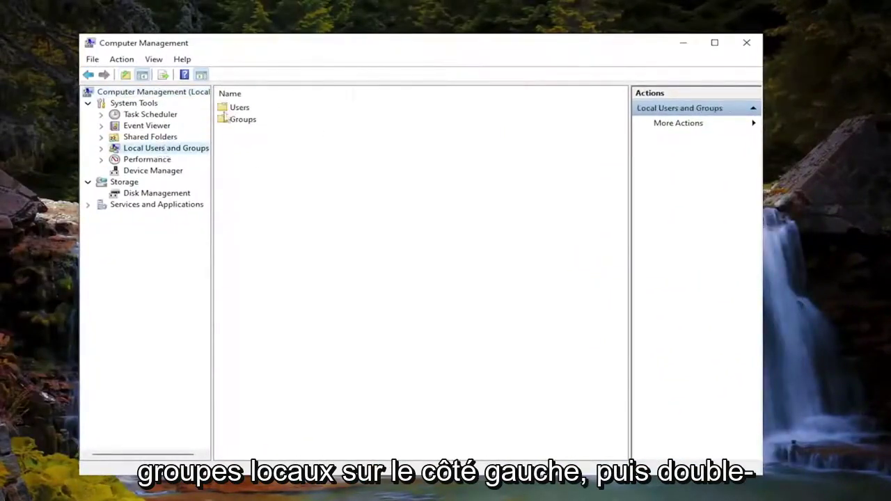
{"action": "double_click", "coordinate": [243, 110]}
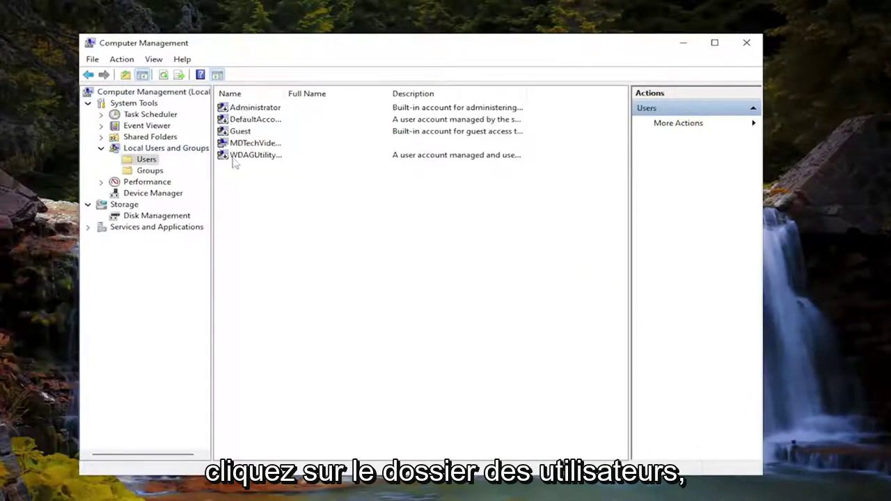
{"action": "double_click", "coordinate": [247, 144]}
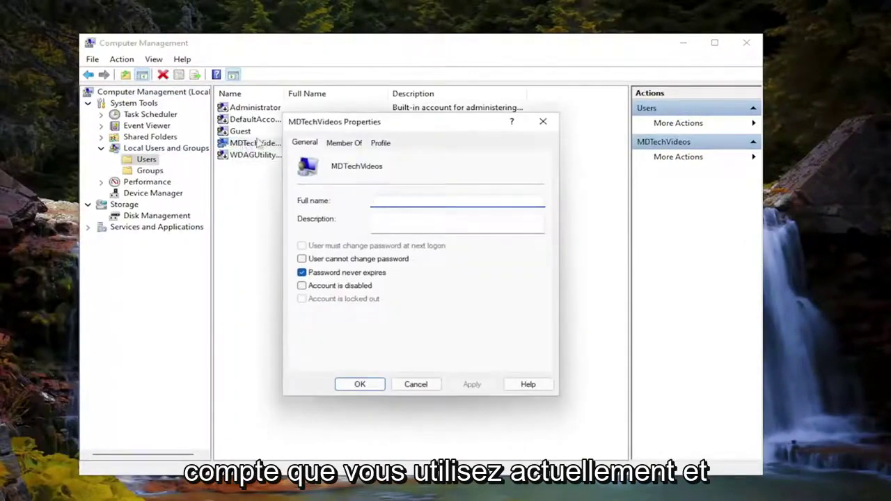
{"action": "left_click", "coordinate": [342, 143]}
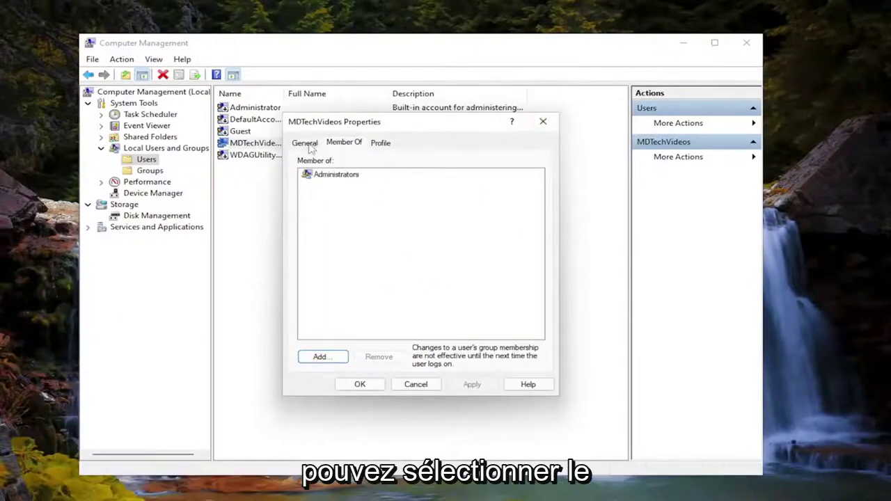
Try adding the Administrators group to the account and dismiss the 'already in the list' notice.
{"action": "left_click", "coordinate": [306, 144]}
{"action": "left_click", "coordinate": [341, 143]}
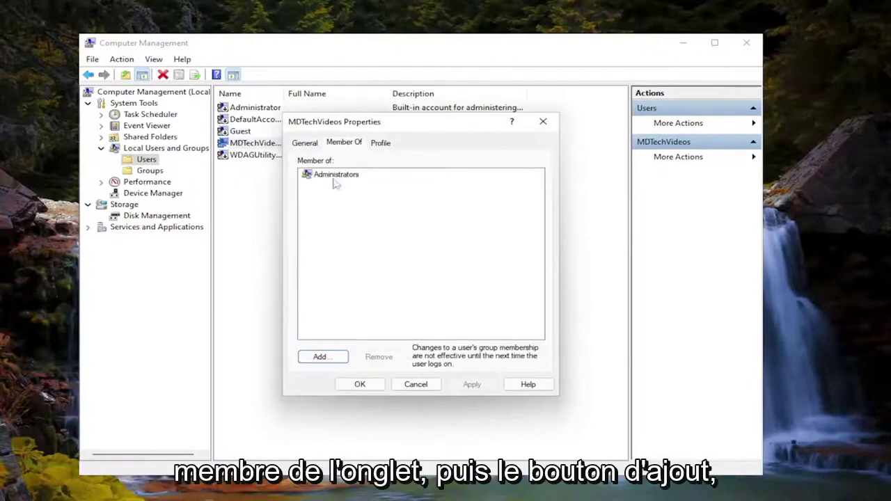
{"action": "left_click", "coordinate": [318, 358]}
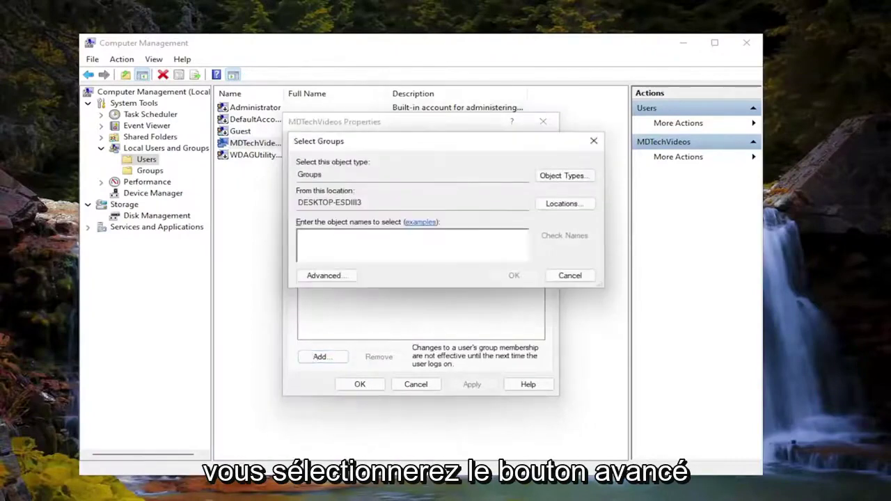
{"action": "left_click", "coordinate": [316, 276]}
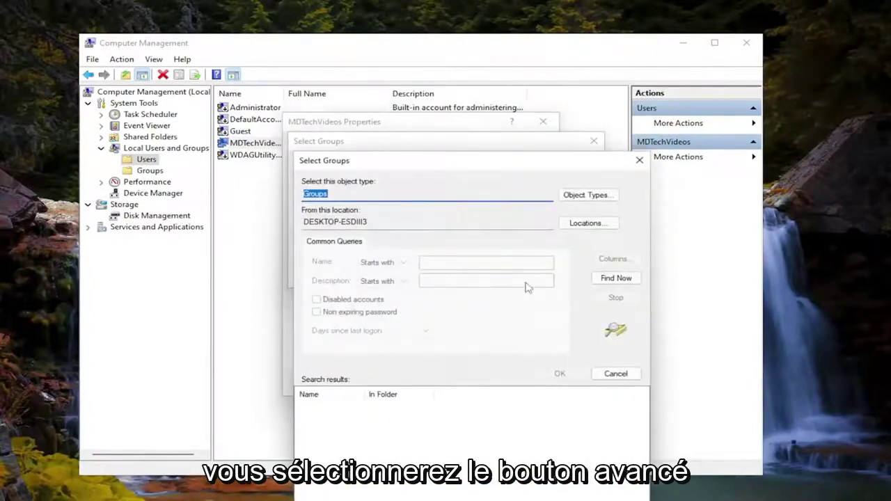
{"action": "left_click", "coordinate": [616, 277]}
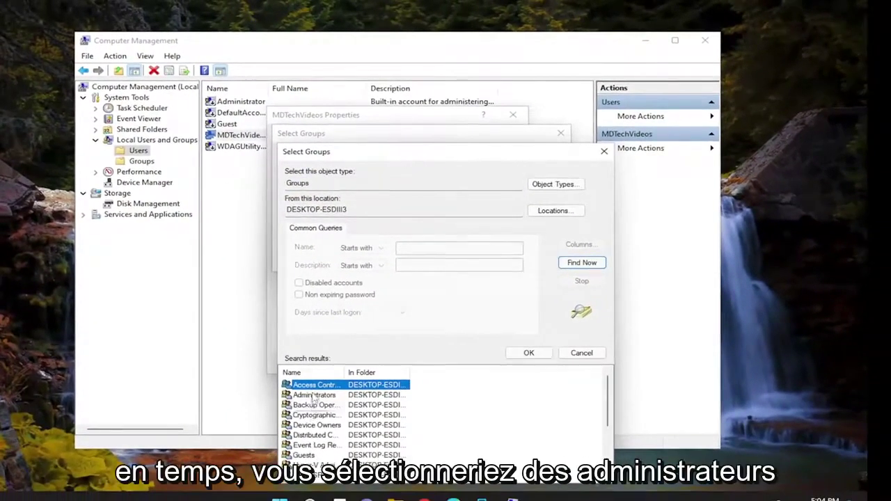
{"action": "left_click", "coordinate": [318, 404]}
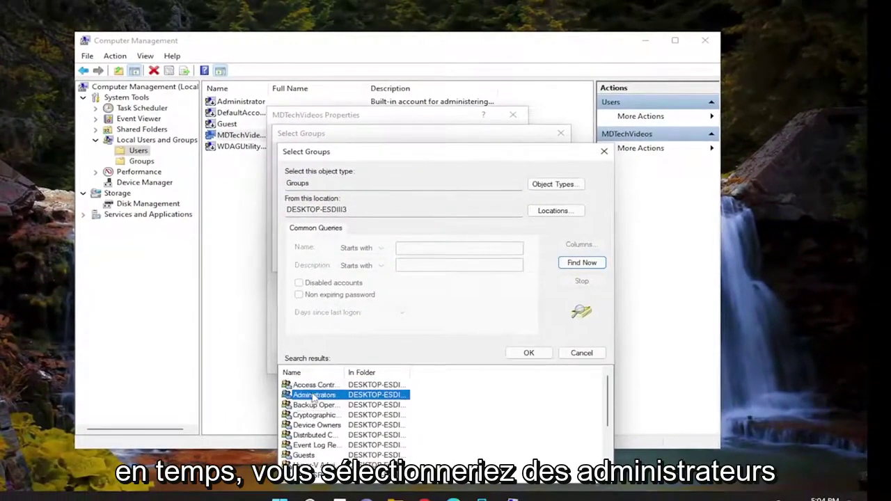
{"action": "left_click", "coordinate": [528, 353]}
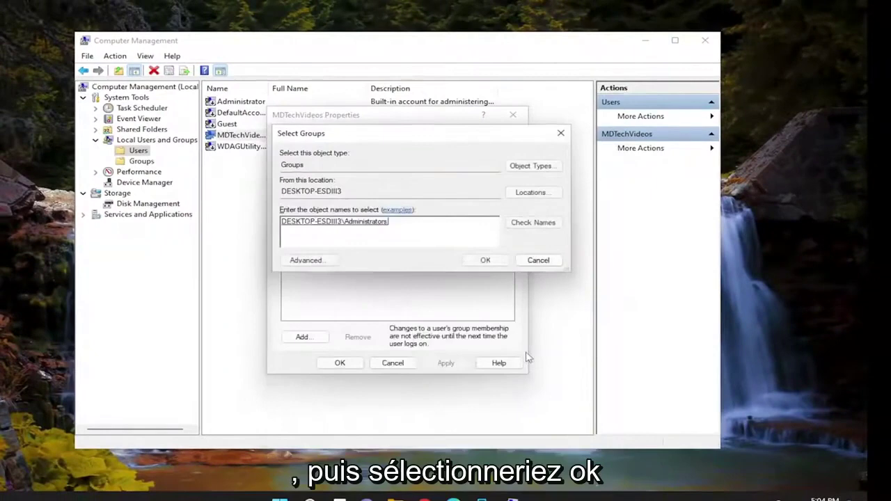
{"action": "left_click", "coordinate": [485, 259]}
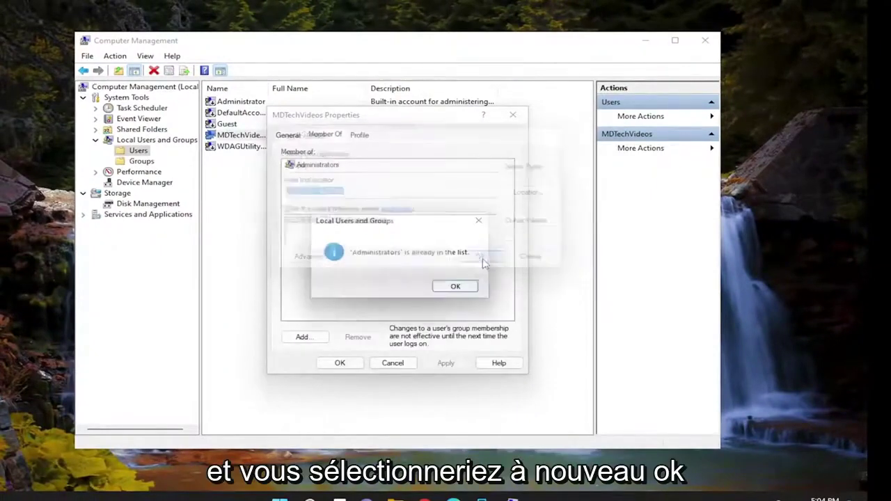
{"action": "left_click", "coordinate": [457, 288]}
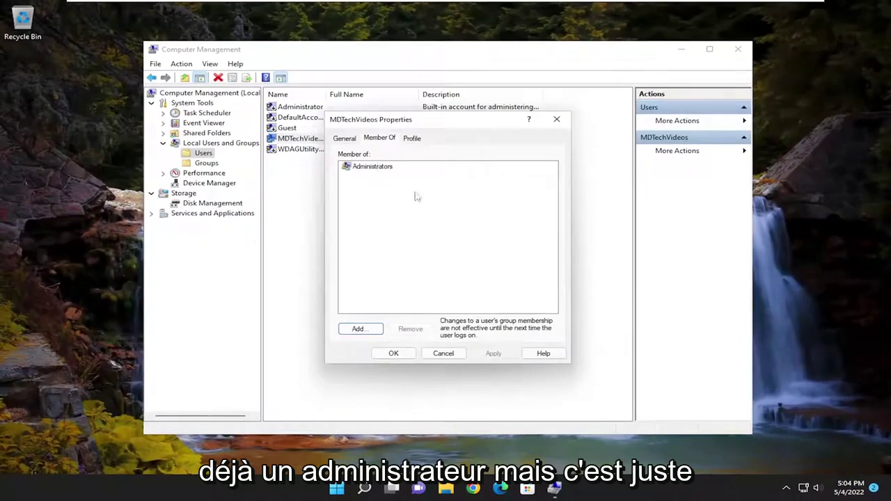
Close Computer Management, then set User Account Control to Never notify and confirm the change.
{"action": "left_click", "coordinate": [394, 353]}
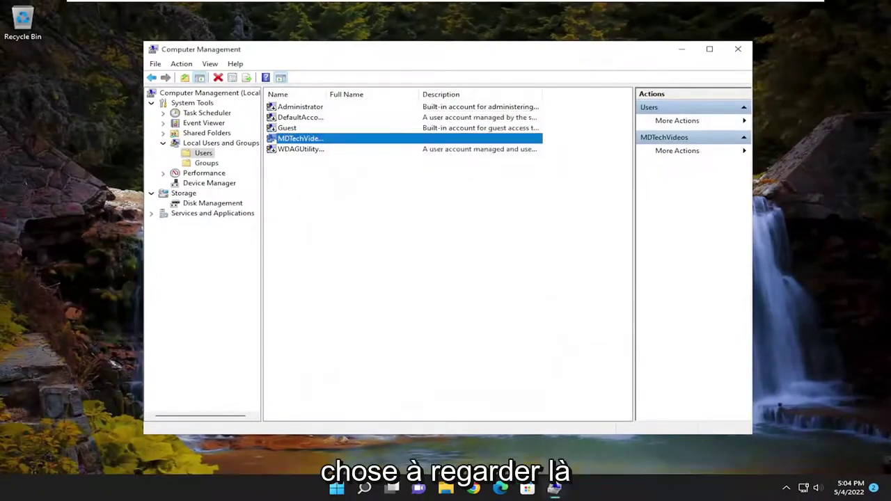
{"action": "left_click", "coordinate": [738, 49]}
{"action": "left_click", "coordinate": [378, 488]}
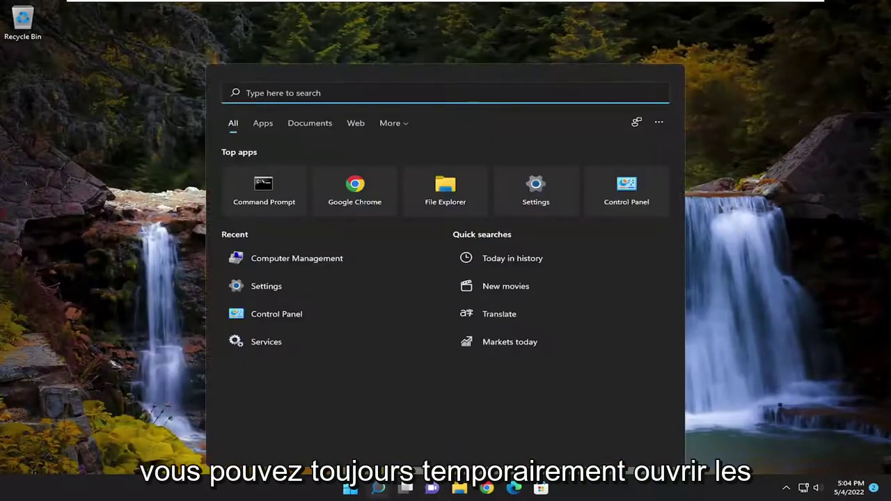
{"action": "type", "text": "user a"}
{"action": "key", "text": "Return"}
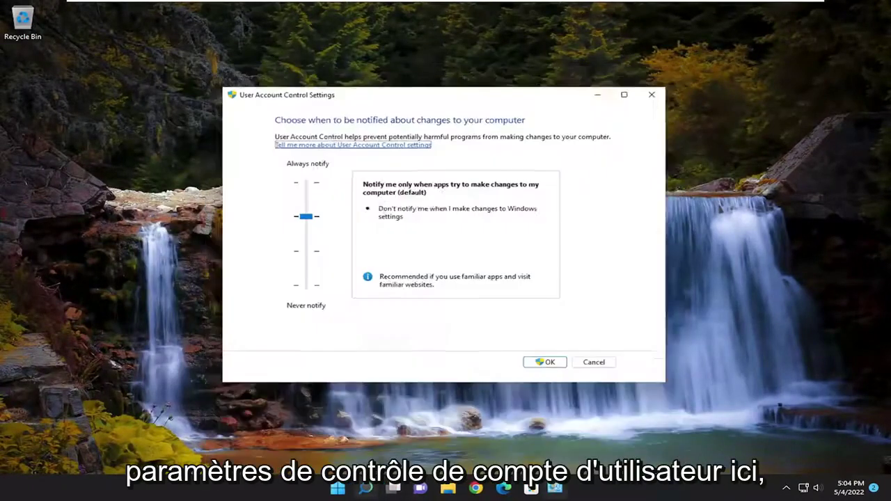
{"action": "left_click_drag", "start_coordinate": [303, 217], "coordinate": [314, 316]}
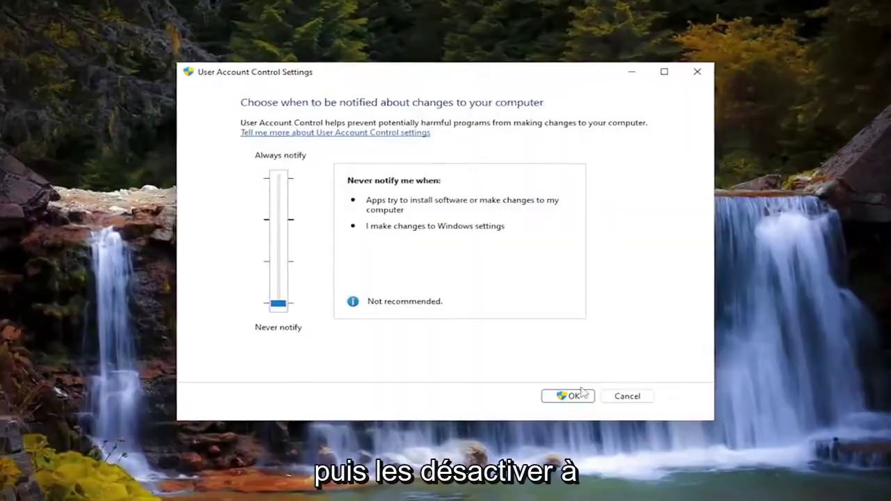
{"action": "left_click", "coordinate": [556, 378]}
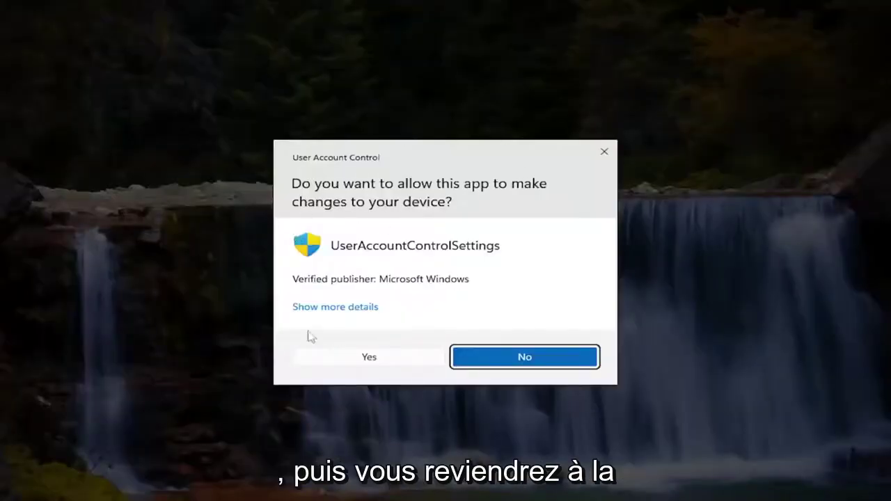
{"action": "left_click", "coordinate": [398, 361]}
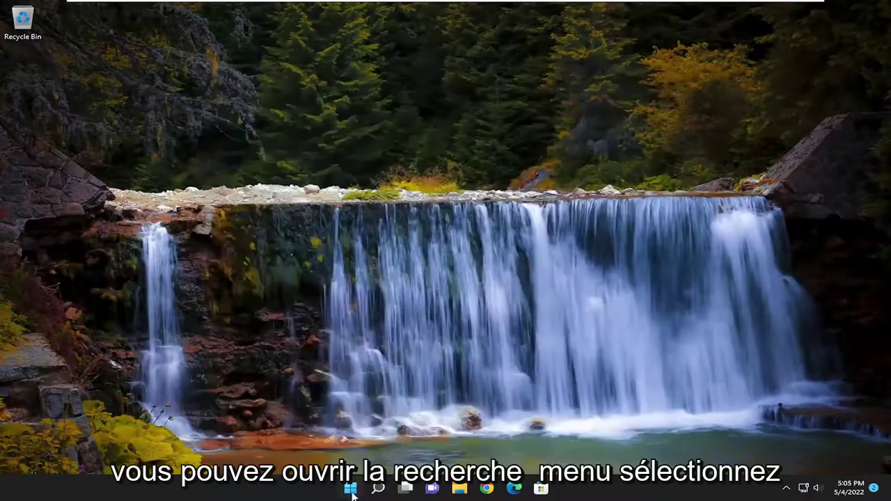
Restart the PC from the Start menu's power options into the recovery Choose an option screen.
{"action": "left_click", "coordinate": [350, 489]}
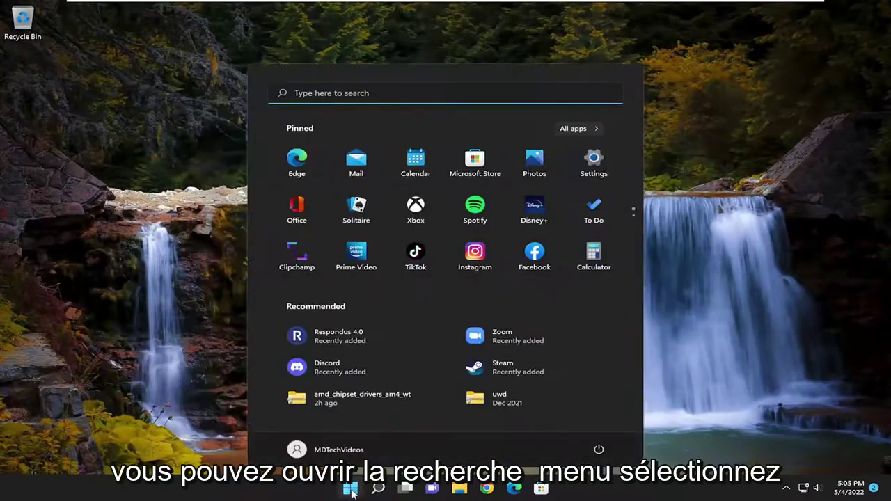
{"action": "left_click", "coordinate": [600, 449]}
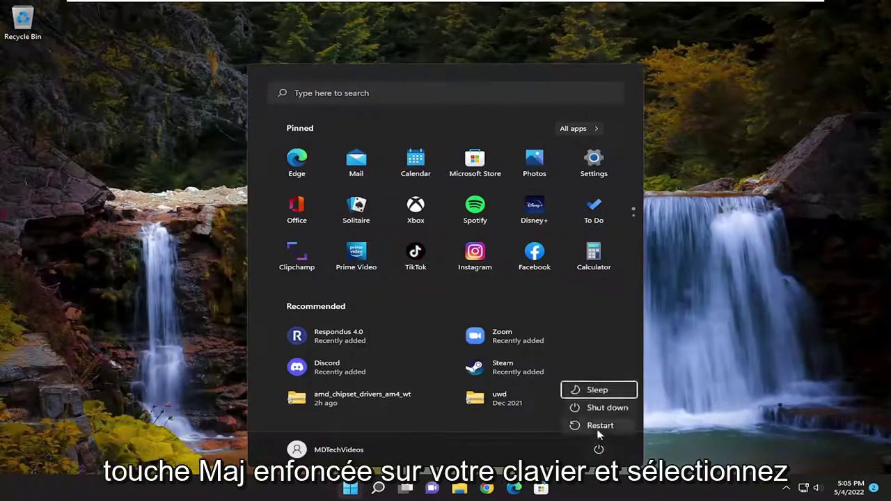
{"action": "left_click", "coordinate": [599, 426], "text": "shift"}
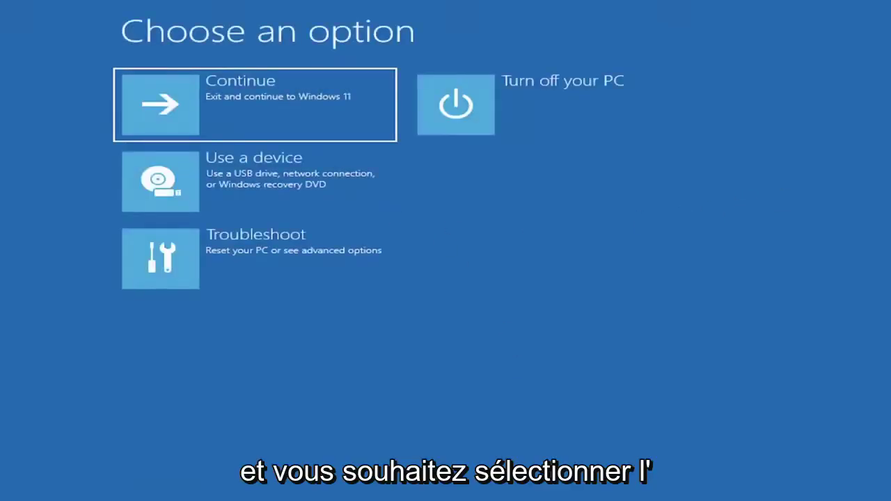
Go to Troubleshoot > Advanced options > Command Prompt in the recovery environment.
{"action": "left_click", "coordinate": [290, 278]}
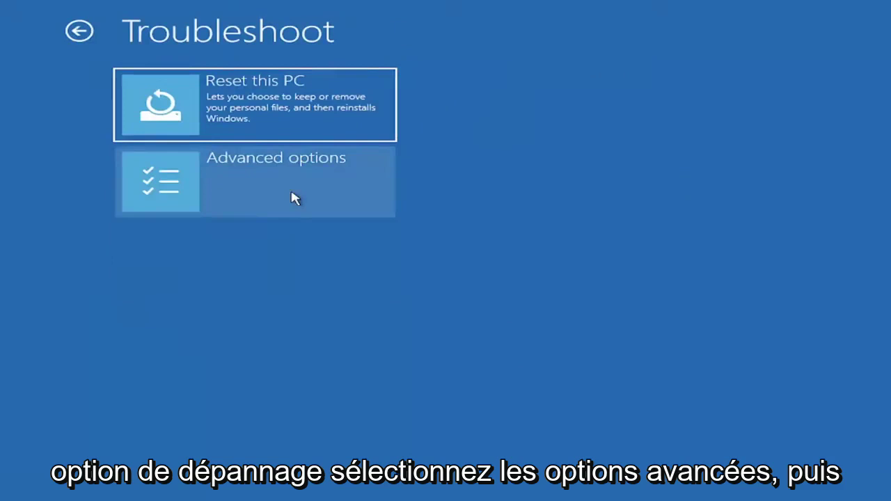
{"action": "left_click", "coordinate": [265, 188]}
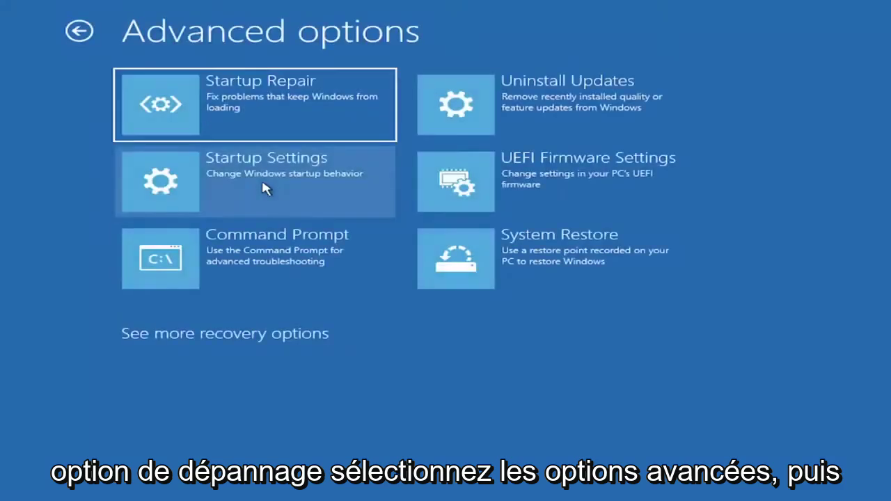
{"action": "left_click", "coordinate": [254, 262]}
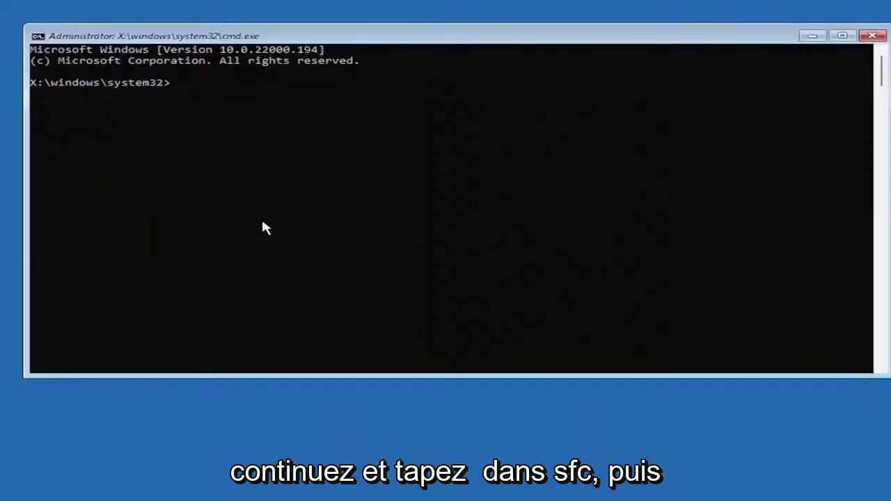
Run 'sfc /scannow' in the recovery Command Prompt.
{"action": "type", "text": "sfc /scannow"}
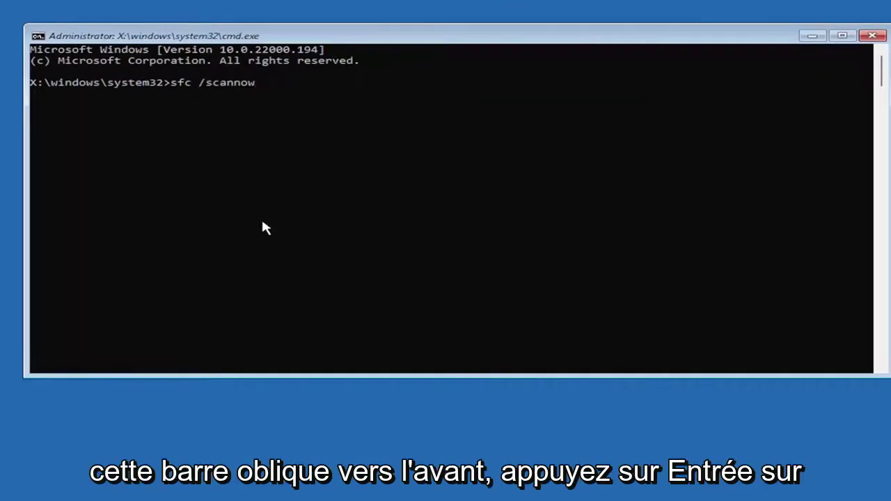
{"action": "key", "text": "Return"}
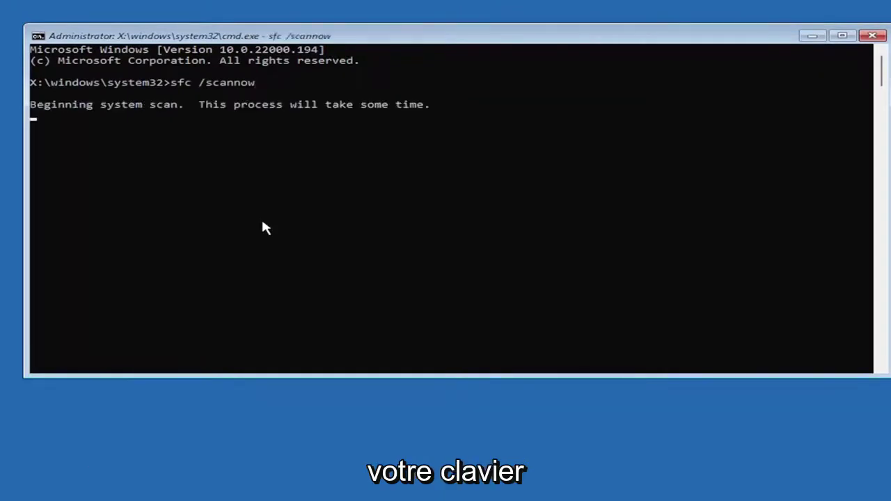